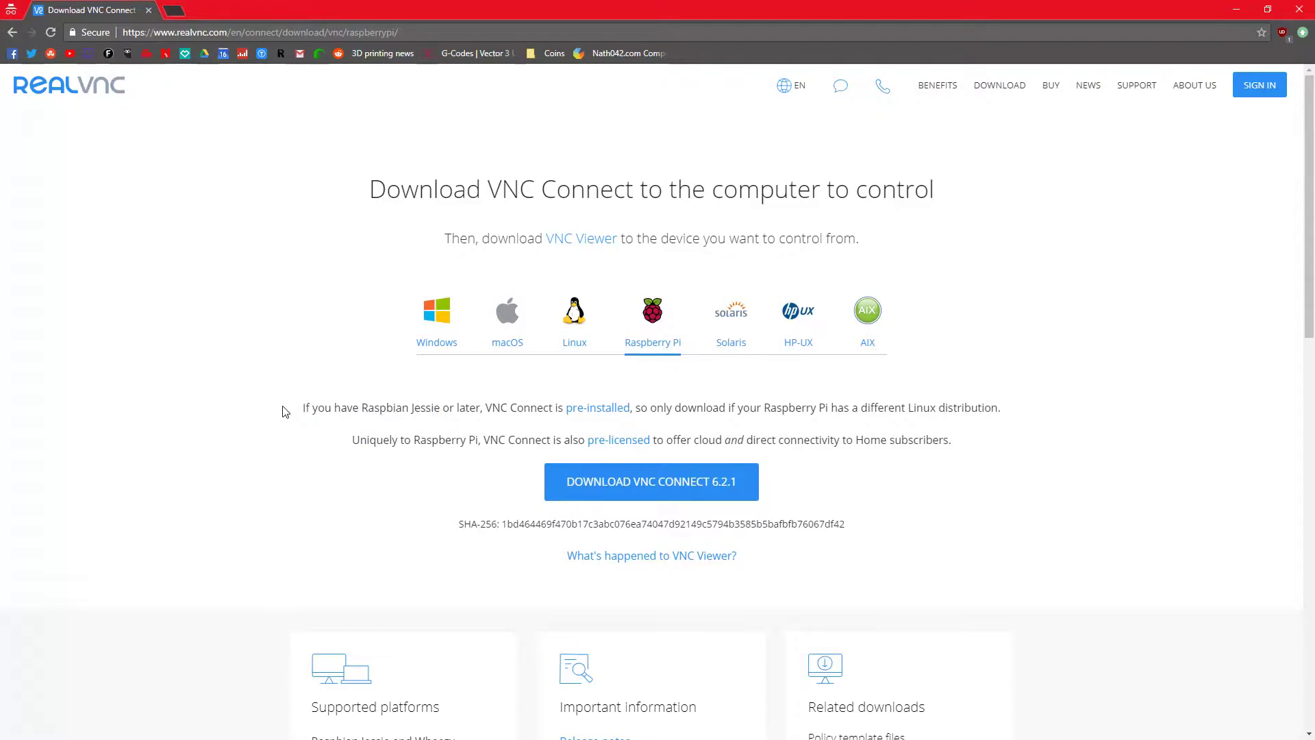
# Highlight parts of the 'Uniquely to Raspberry Pi' sentence while explaining the pre-licensed VNC Connect
pyautogui.click(510, 409)
pyautogui.click(770, 406)
pyautogui.click(949, 424)
pyautogui.moveTo(367, 439); pyautogui.dragTo(490, 439)
pyautogui.moveTo(702, 440); pyautogui.dragTo(882, 440)
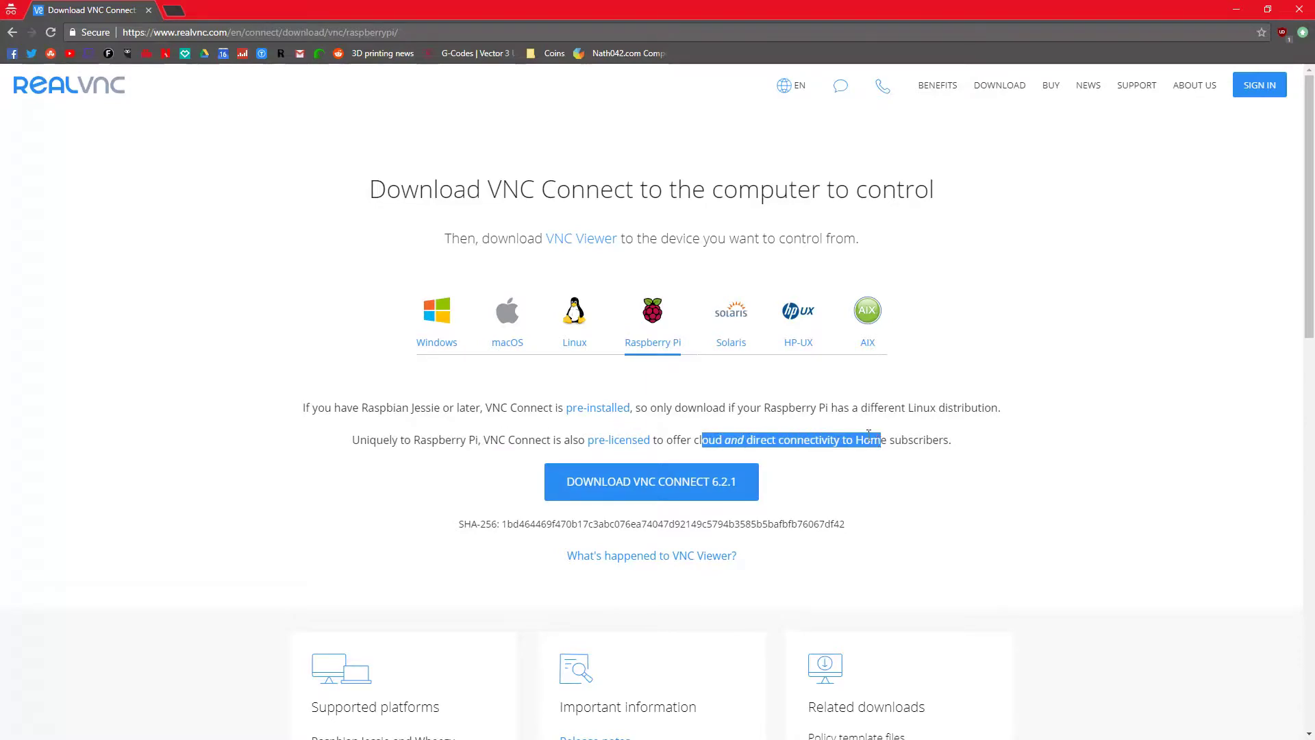
pyautogui.click(832, 432)
pyautogui.moveTo(787, 438)
pyautogui.mouseDown()
pyautogui.moveTo(817, 439)
pyautogui.moveTo(770, 439)
pyautogui.mouseUp()
pyautogui.click(765, 438)
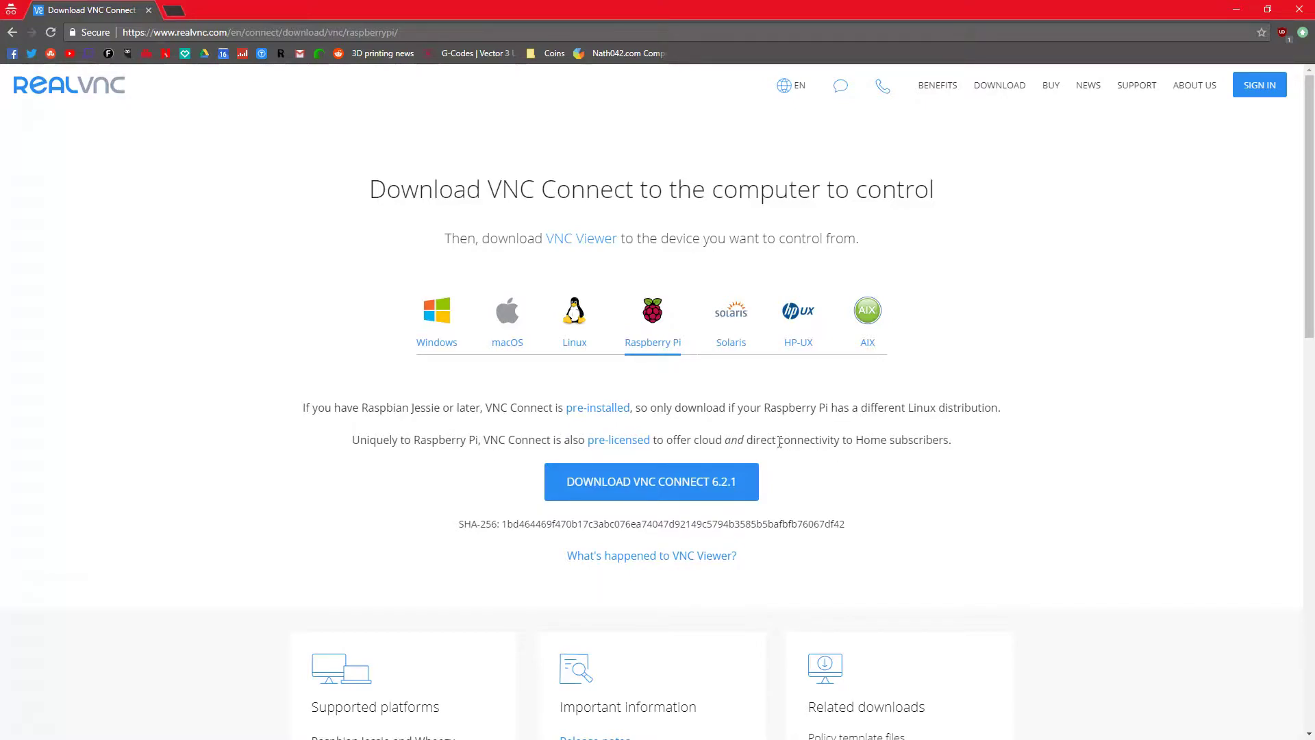
# Pick out the words 'cloud and direct', then go to the VNC Viewer download page
pyautogui.moveTo(780, 442); pyautogui.dragTo(693, 444)
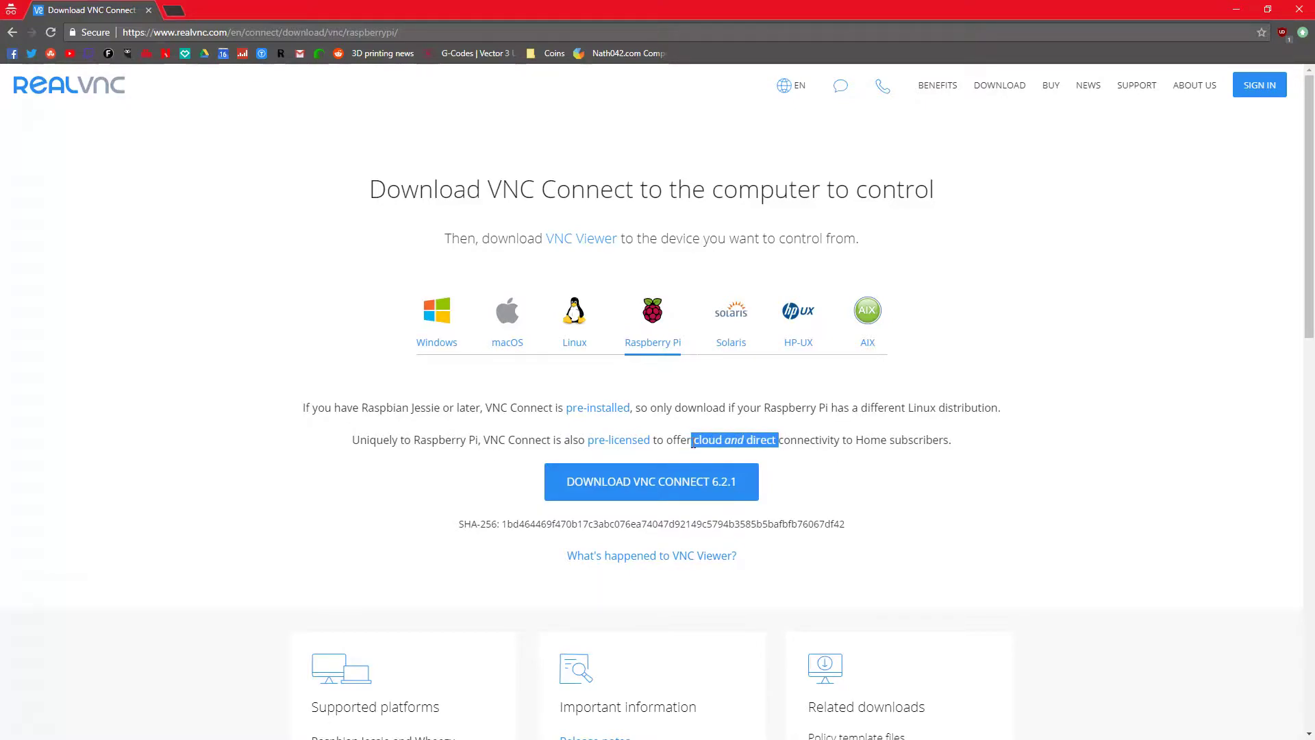
pyautogui.click(693, 444)
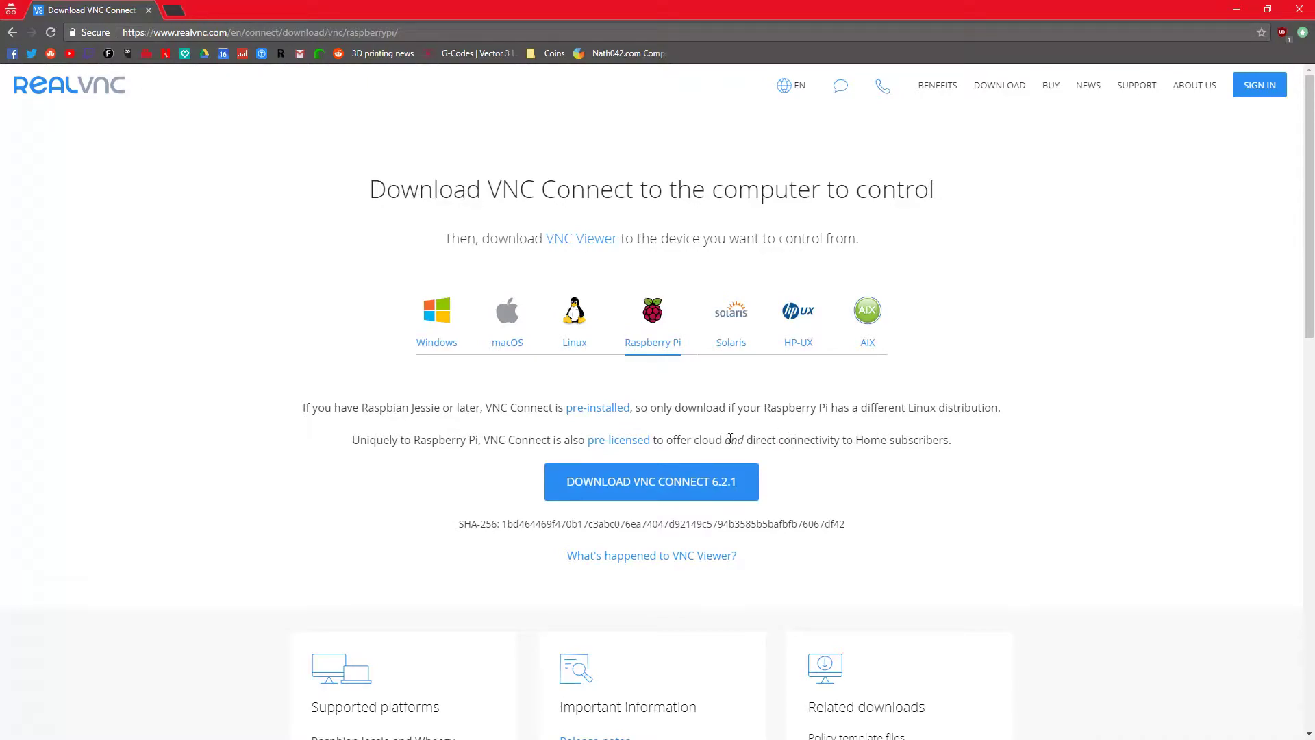
pyautogui.moveTo(752, 440); pyautogui.dragTo(737, 440)
pyautogui.click(742, 447)
pyautogui.doubleClick(706, 440)
pyautogui.click(515, 239)
pyautogui.click(582, 244)
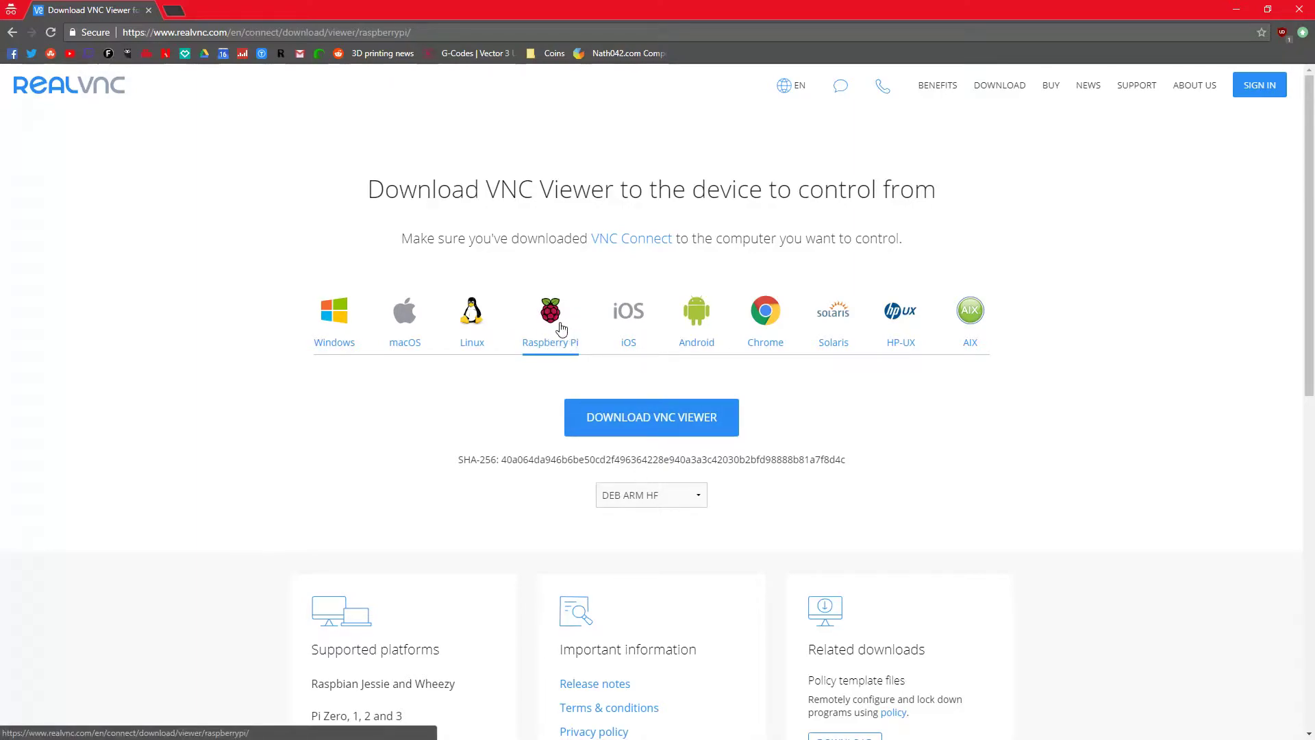
# Choose the Windows VNC Viewer download with the Standalone EXE x64 package
pyautogui.click(324, 323)
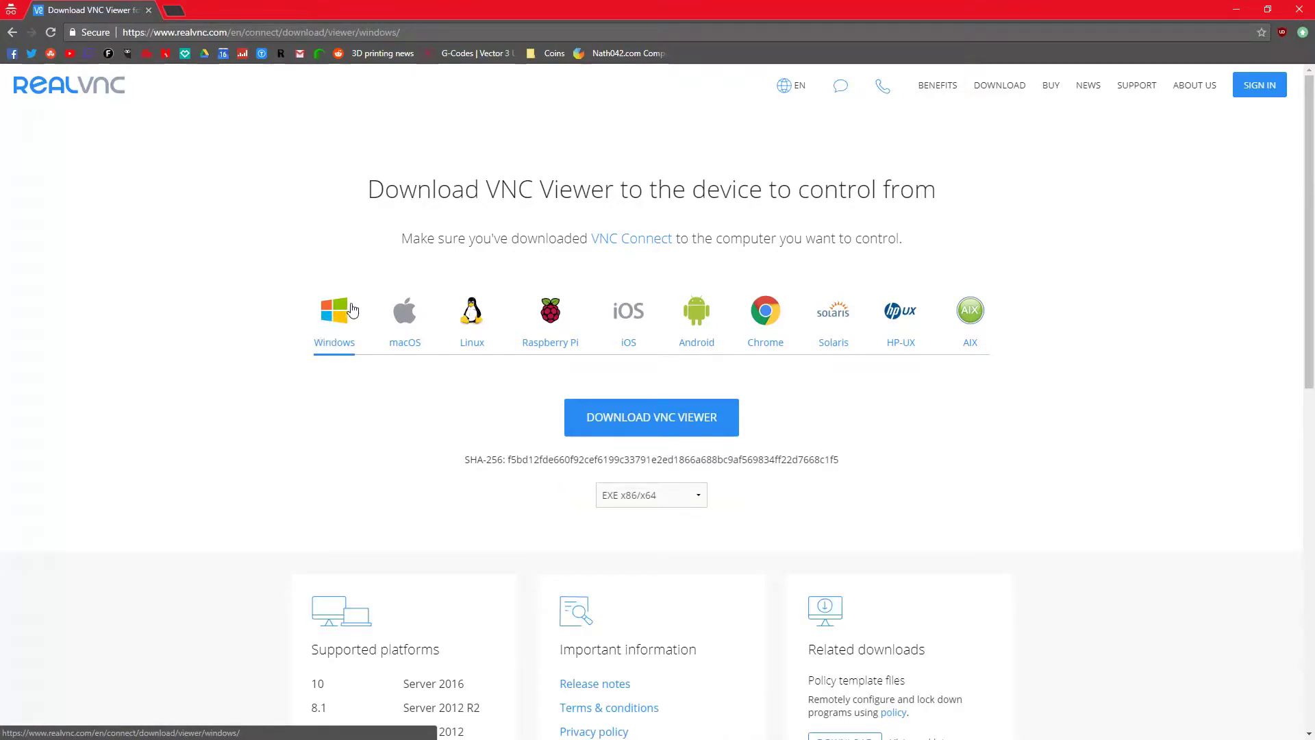
pyautogui.click(651, 494)
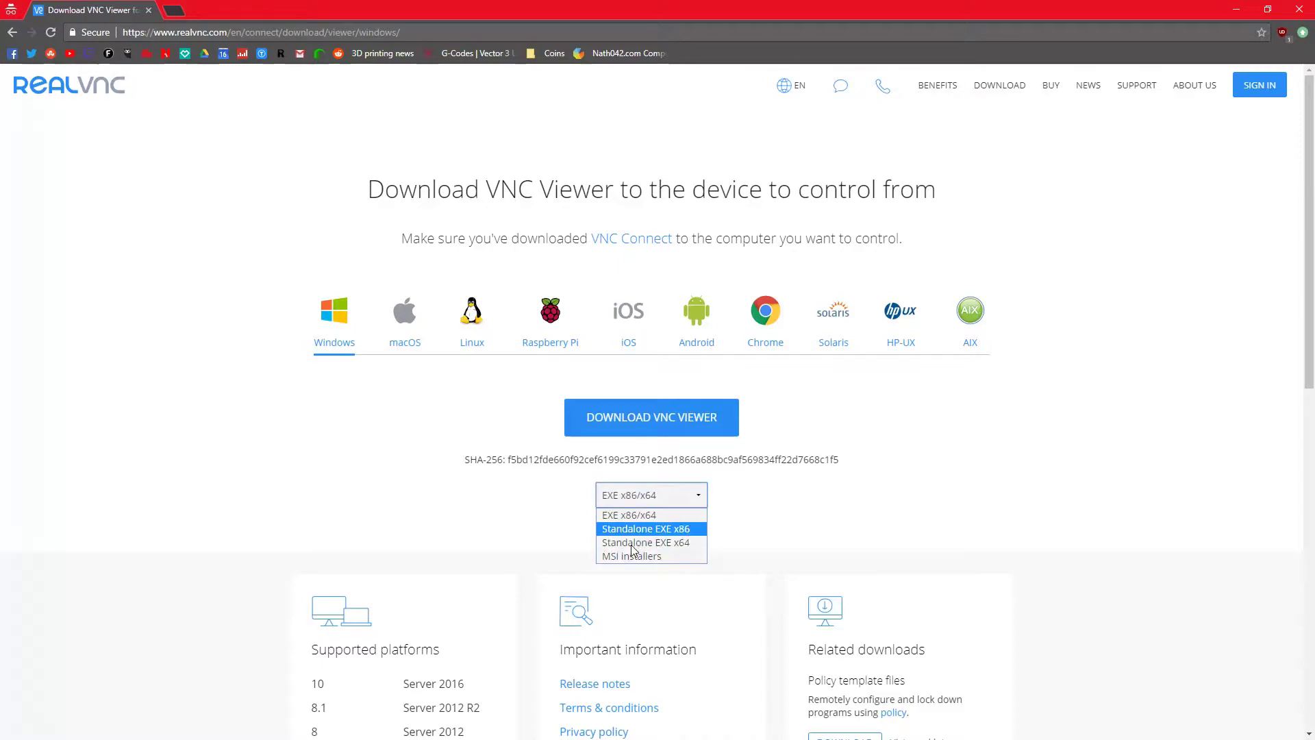
pyautogui.click(678, 544)
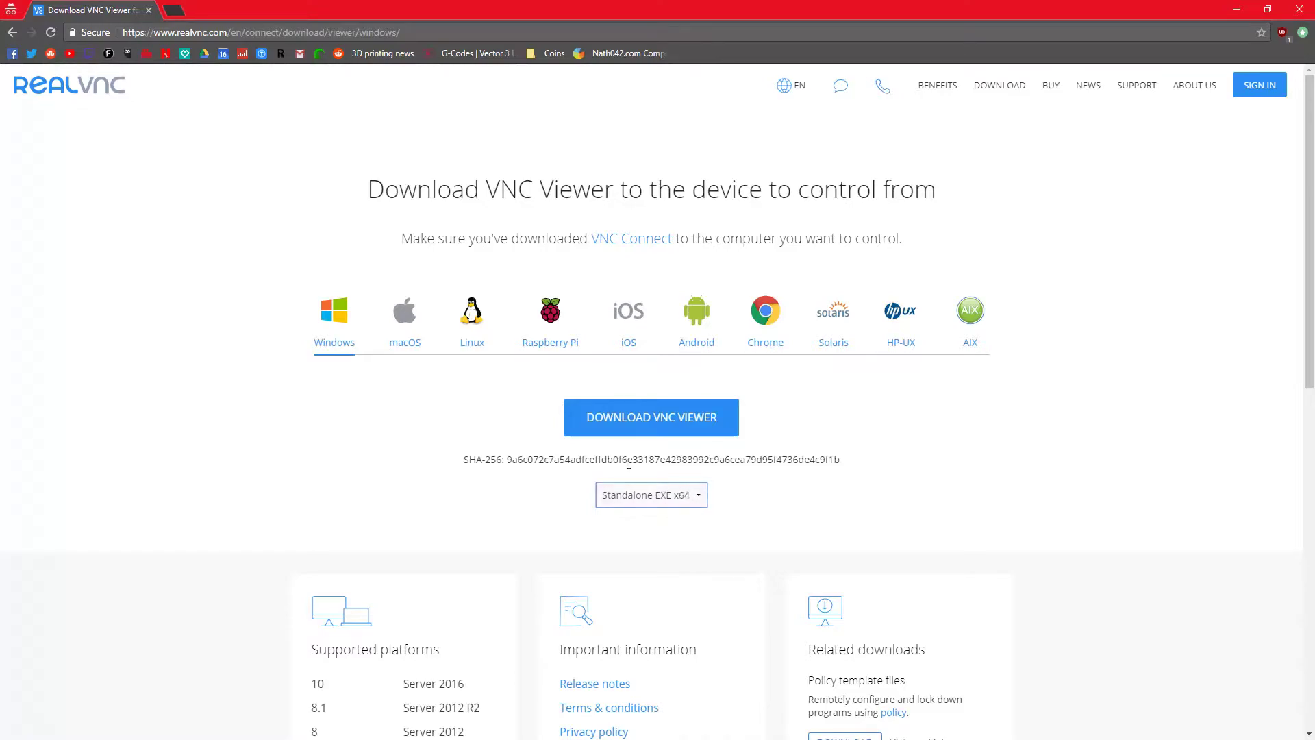
# Point out the SHA-256 checksum, then close Chrome to reveal the Pi's remote desktop
pyautogui.moveTo(463, 463); pyautogui.dragTo(872, 461)
pyautogui.click(839, 462)
pyautogui.moveTo(462, 459); pyautogui.dragTo(720, 456)
pyautogui.click(710, 456)
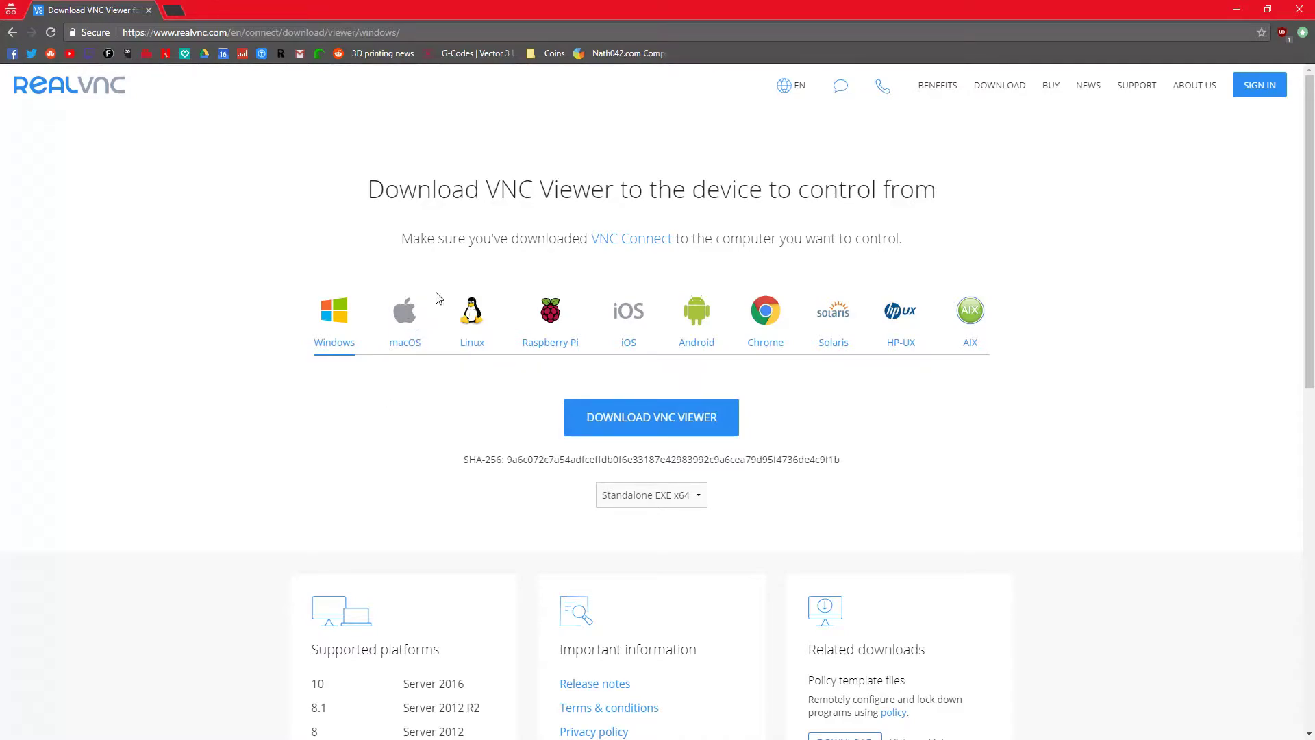
pyautogui.click(1300, 9)
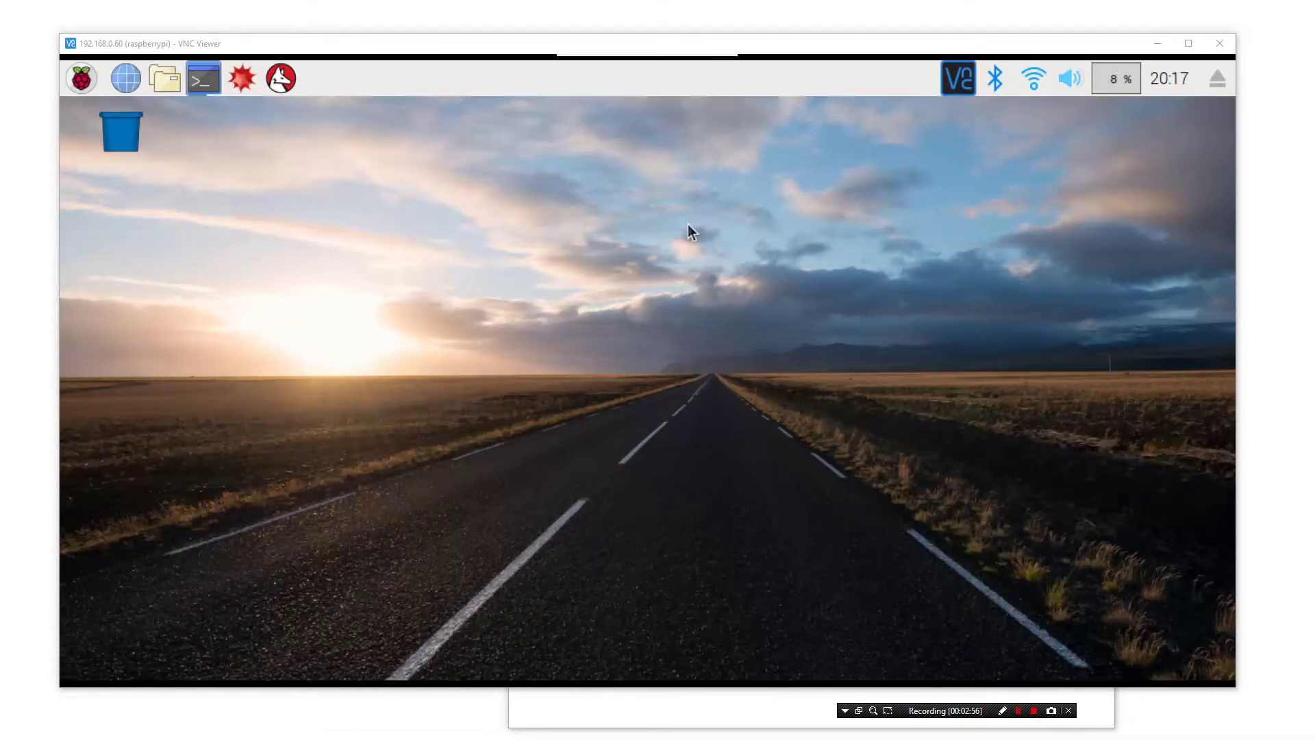
# Move the VNC Viewer window showing the Pi desktop slightly lower on screen
pyautogui.moveTo(652, 58)
pyautogui.moveTo(619, 48); pyautogui.dragTo(617, 85)
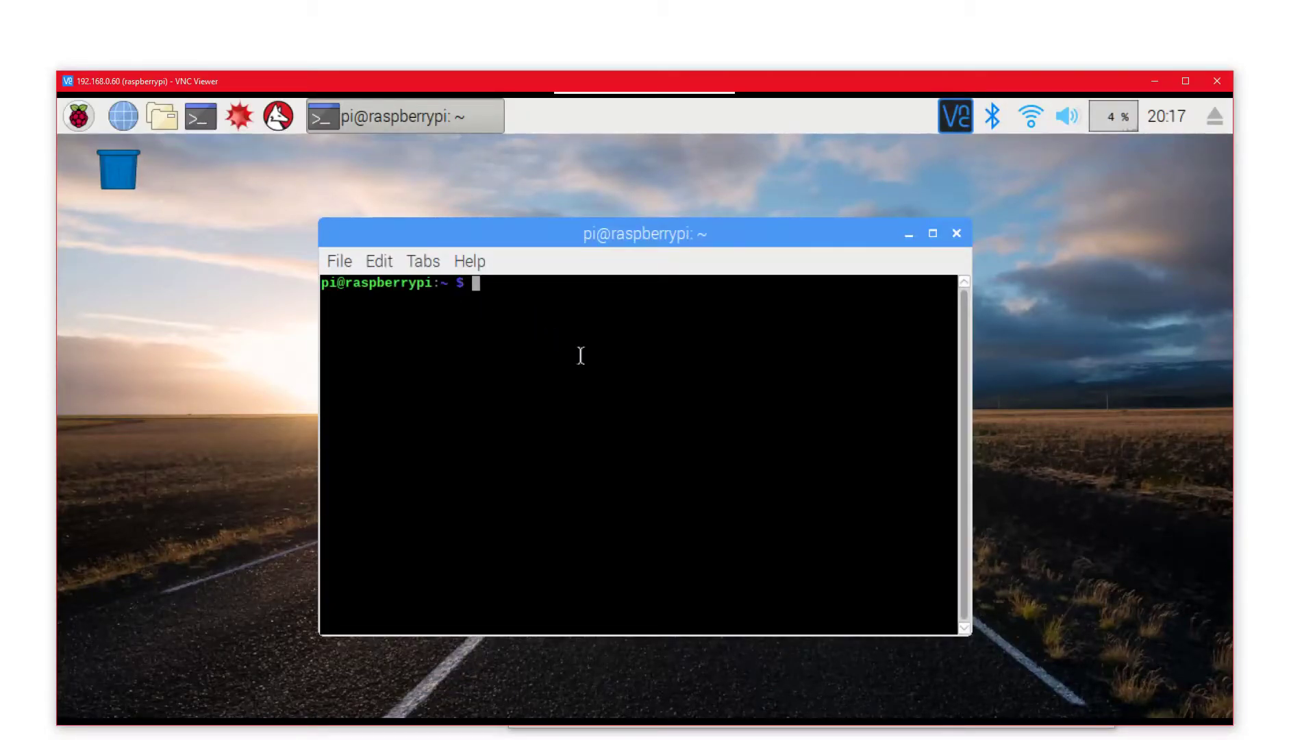
# Run vncserver in the Pi terminal to create the virtual desktop raspberrypi:1
pyautogui.write('vncserver')
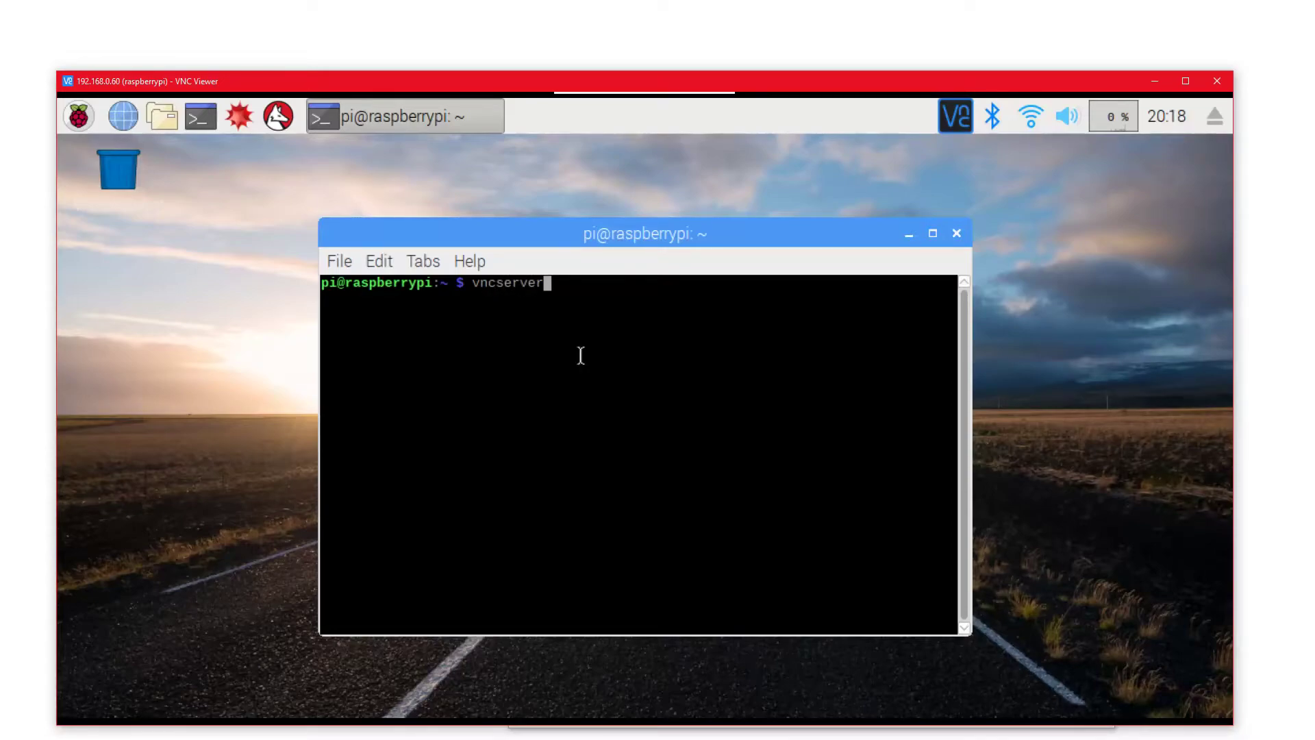
pyautogui.press('Return')
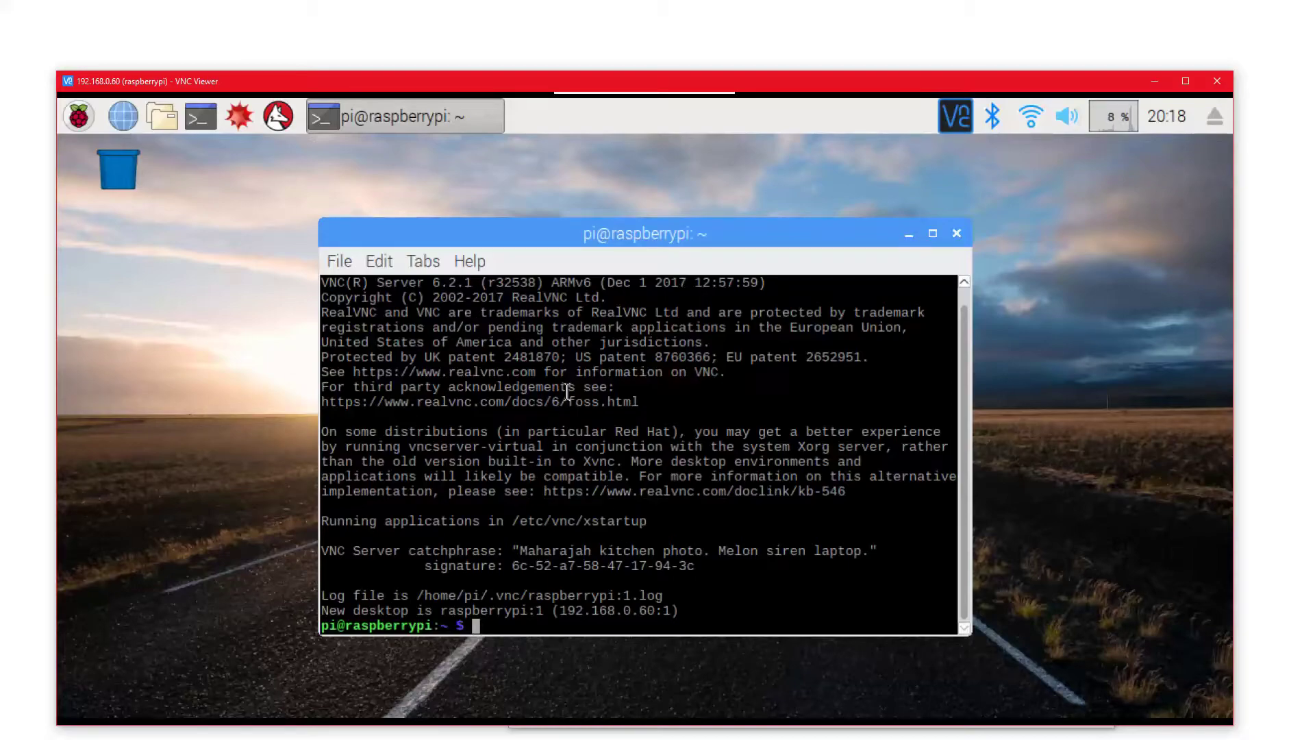
pyautogui.scroll(1, 571, 507)
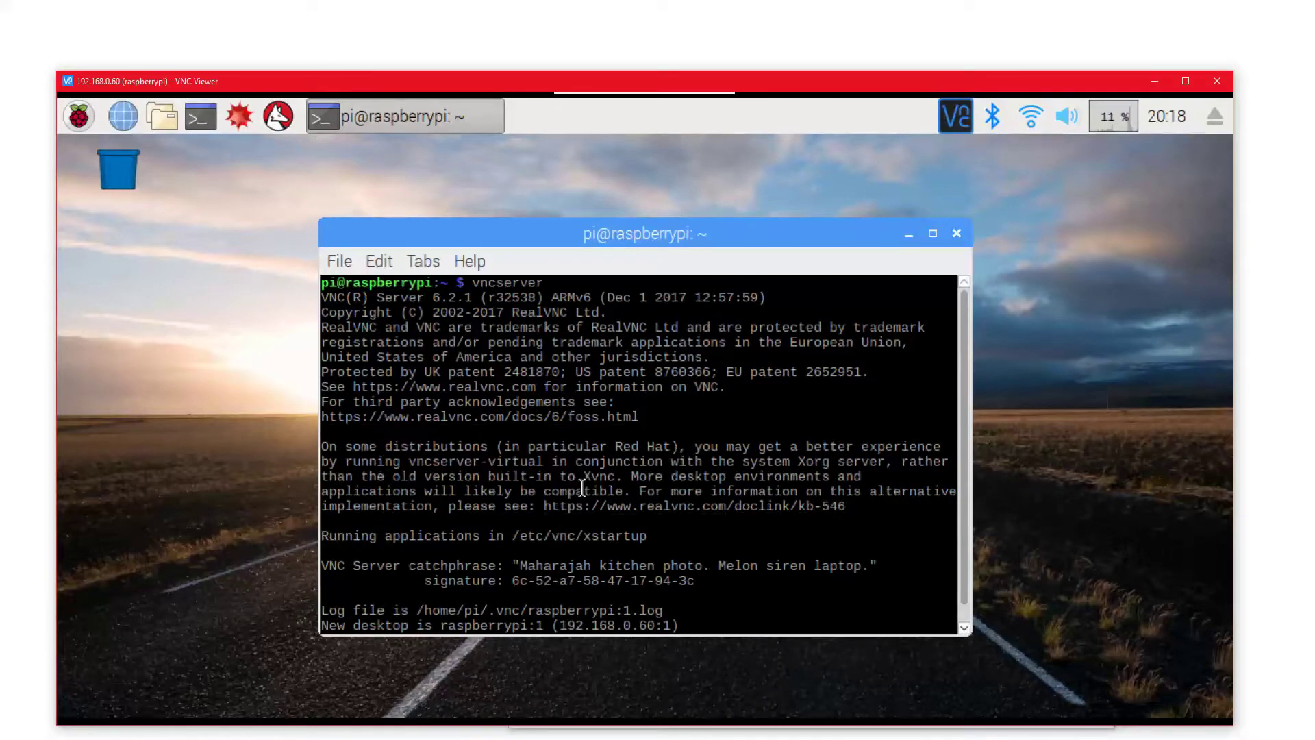
pyautogui.scroll(-1, 660, 508)
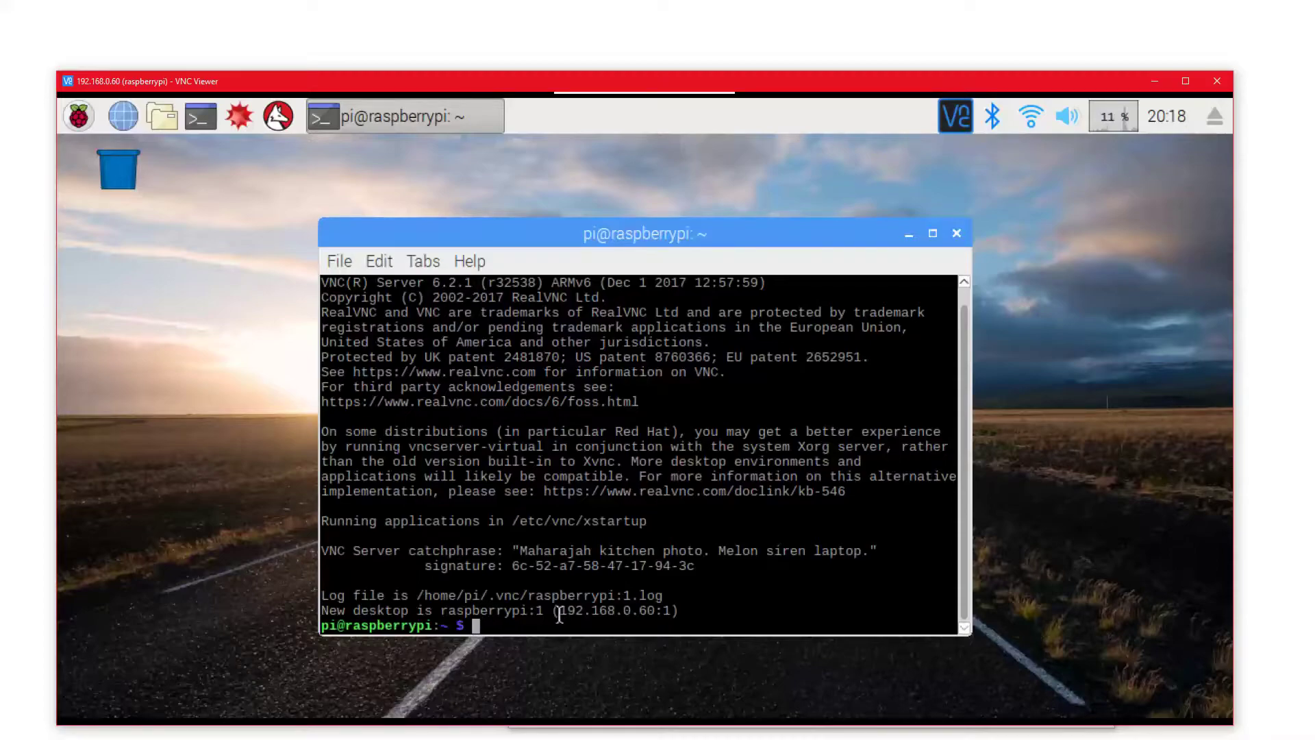
# Highlight the raspberrypi:1 name and 192.168.0.60:1 address, then nudge the terminal right
pyautogui.moveTo(559, 614); pyautogui.dragTo(679, 611)
pyautogui.moveTo(442, 612); pyautogui.dragTo(544, 611)
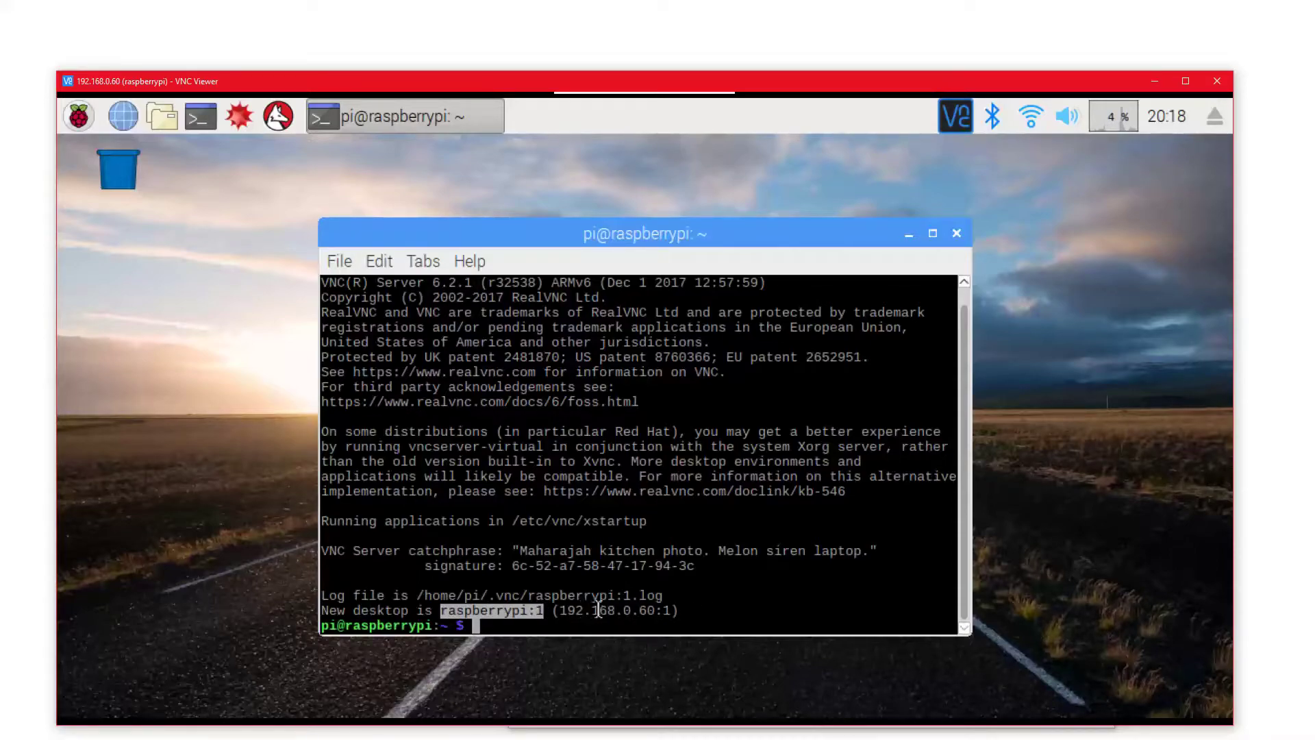
pyautogui.moveTo(672, 612); pyautogui.dragTo(569, 606)
pyautogui.click(675, 611)
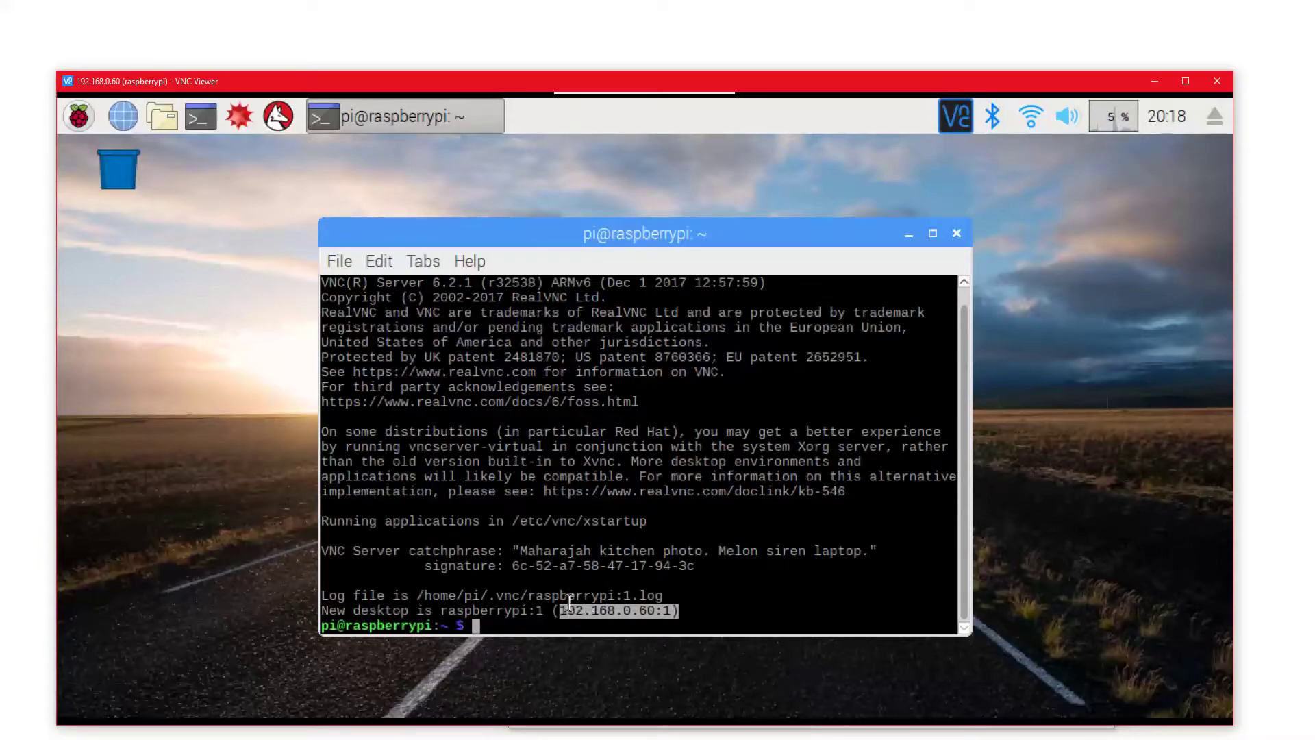
pyautogui.moveTo(671, 608); pyautogui.dragTo(563, 619)
pyautogui.click(565, 619)
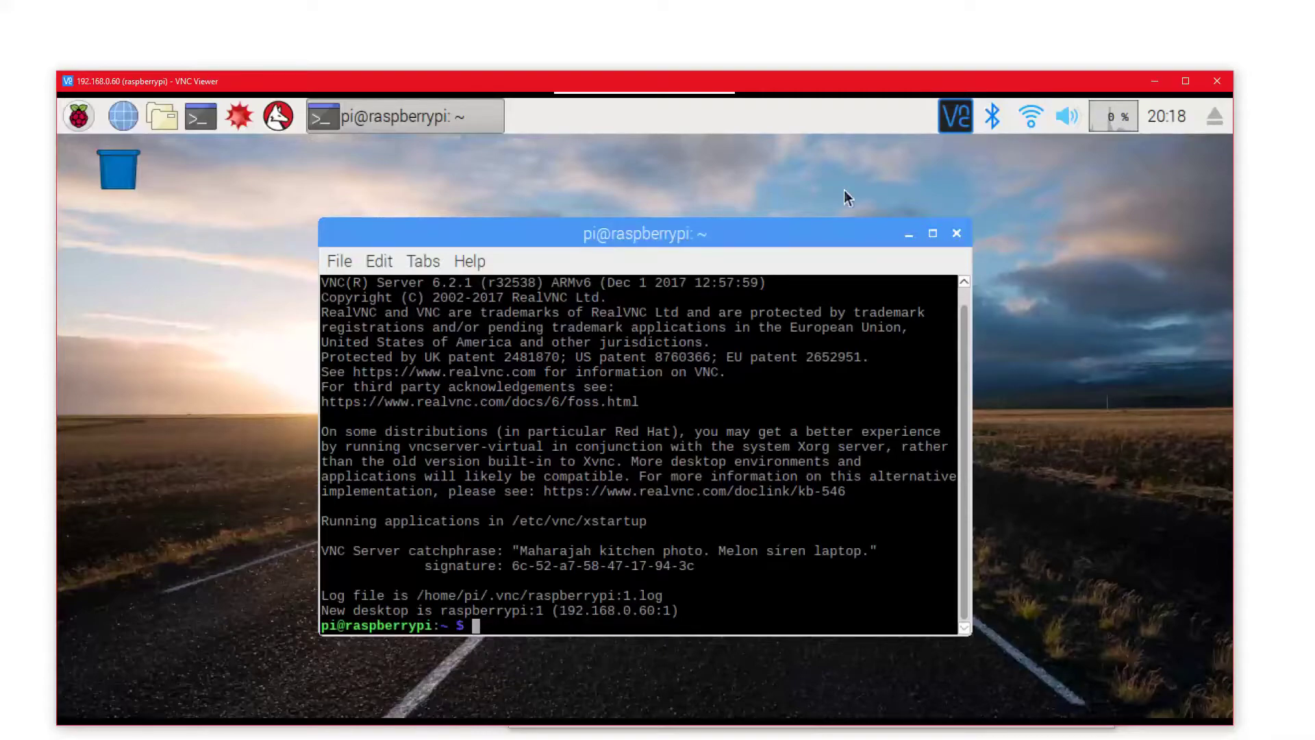
pyautogui.moveTo(853, 247); pyautogui.dragTo(906, 253)
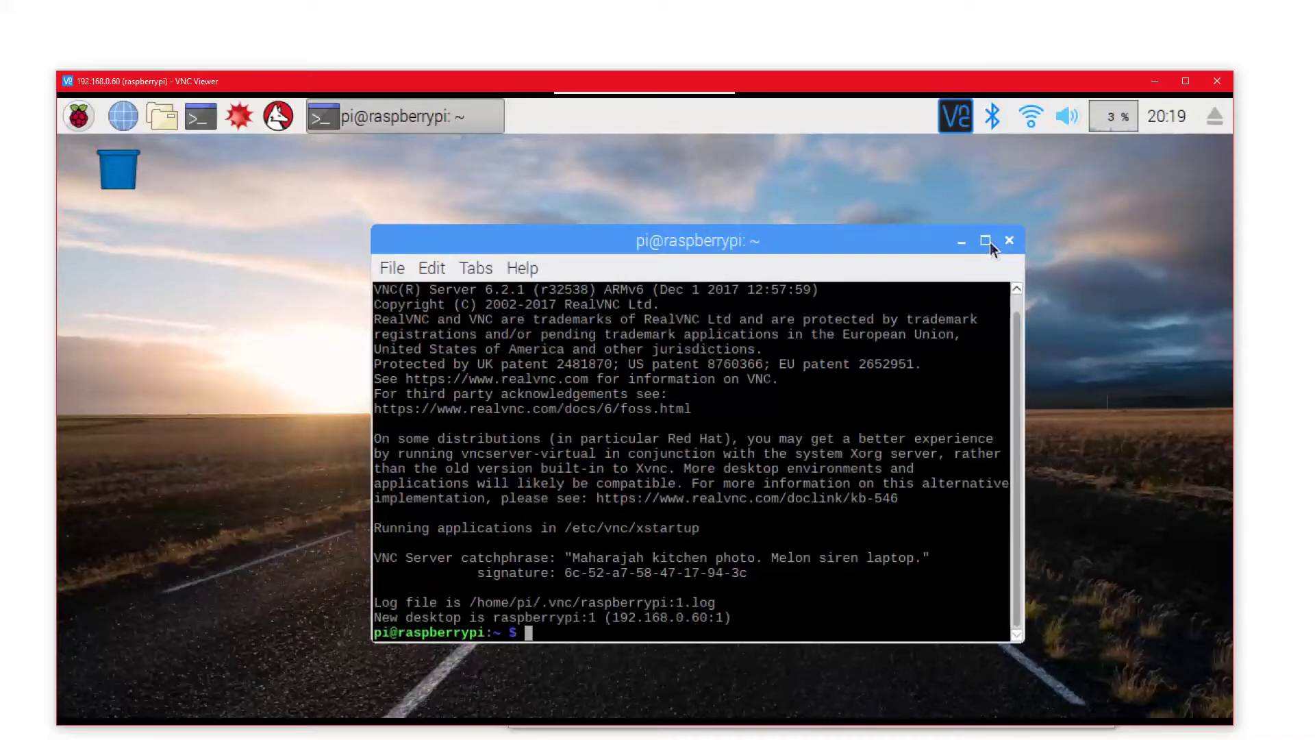
# Close the terminal and open Raspberry Pi Configuration from the Preferences menu
pyautogui.click(1009, 240)
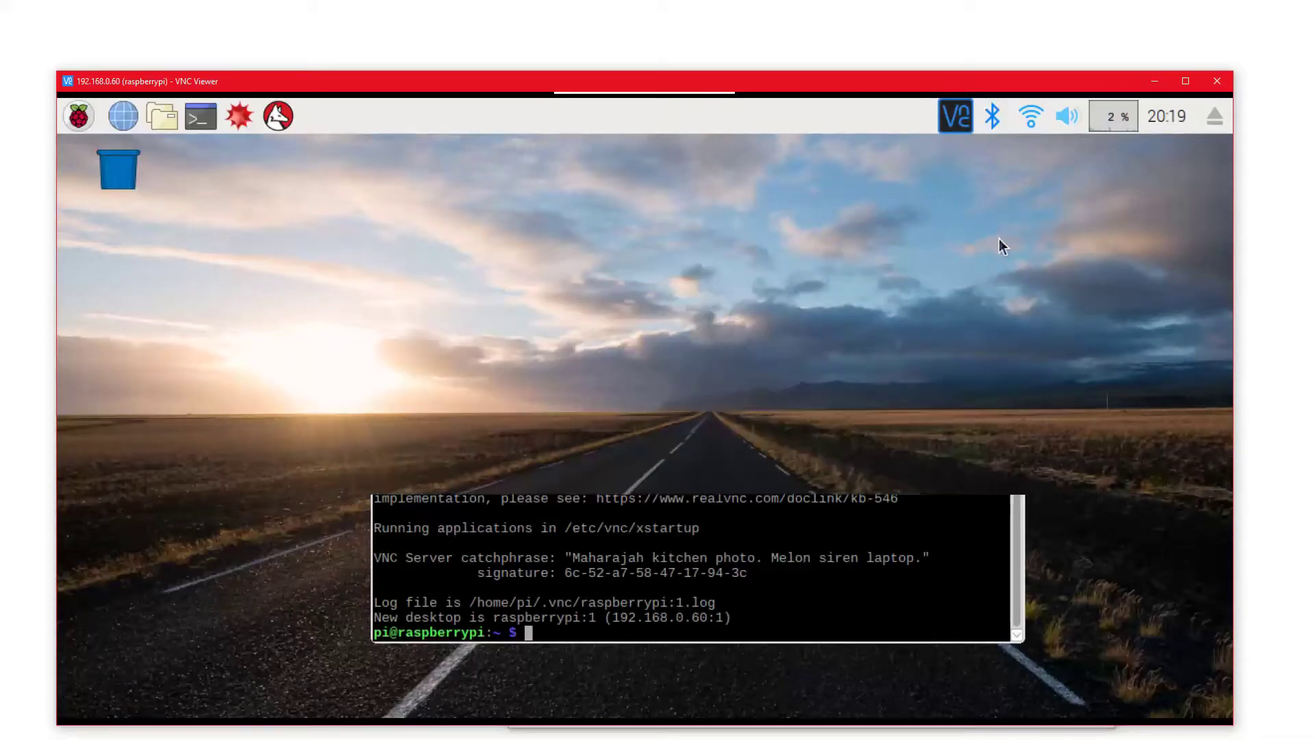
pyautogui.click(91, 118)
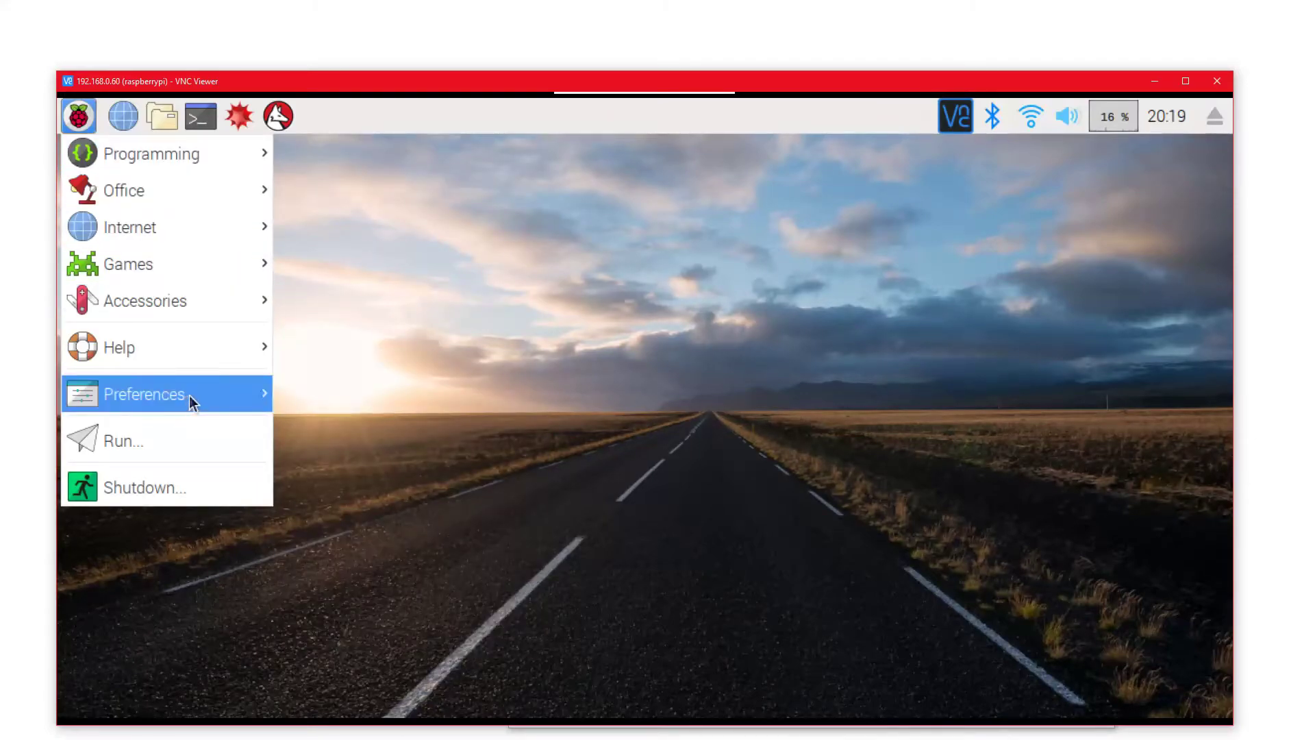
pyautogui.moveTo(190, 393)
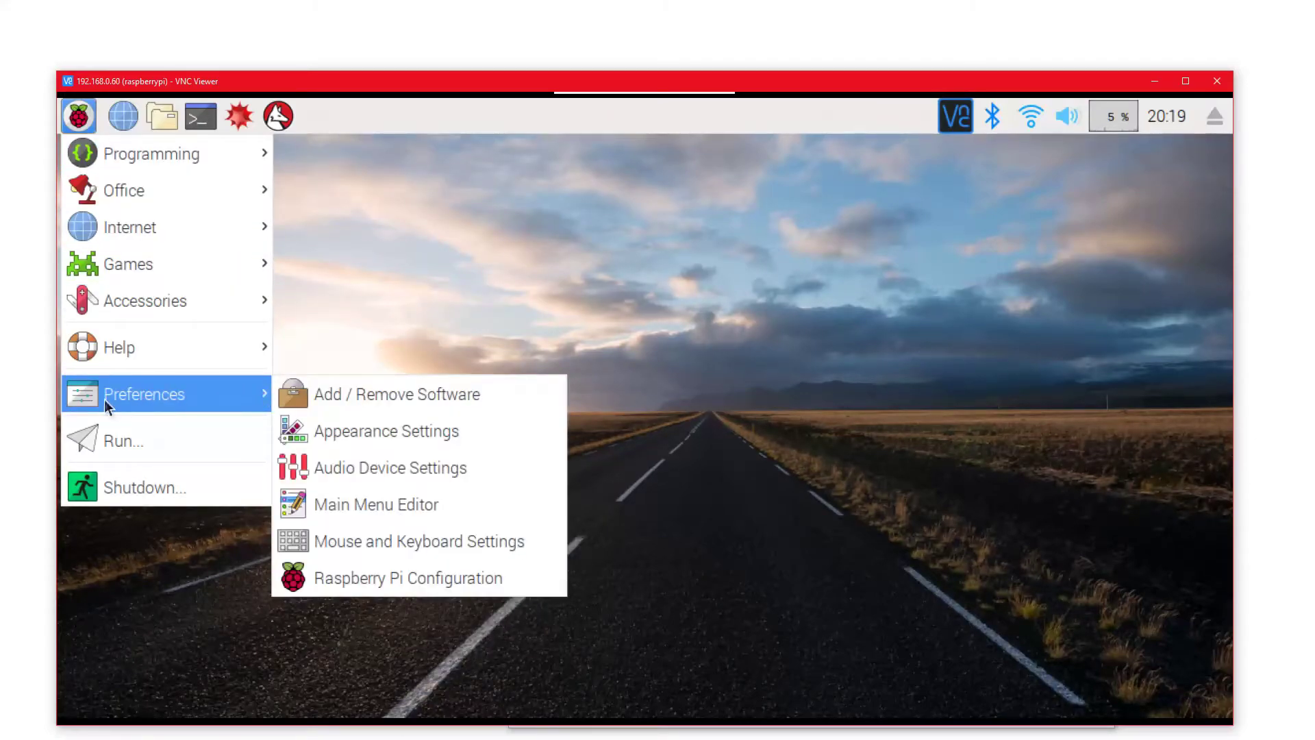
pyautogui.click(409, 580)
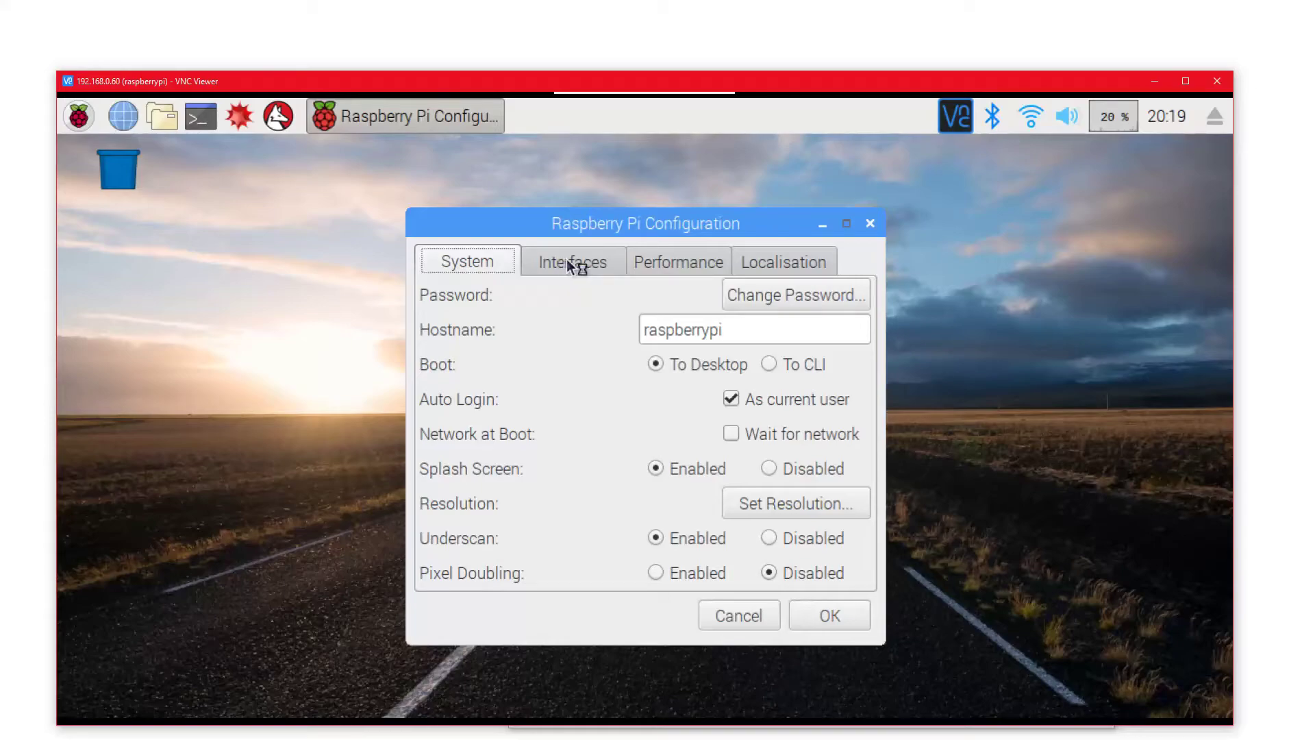
# Confirm VNC is Enabled on the Interfaces tab and accept the configuration
pyautogui.click(583, 265)
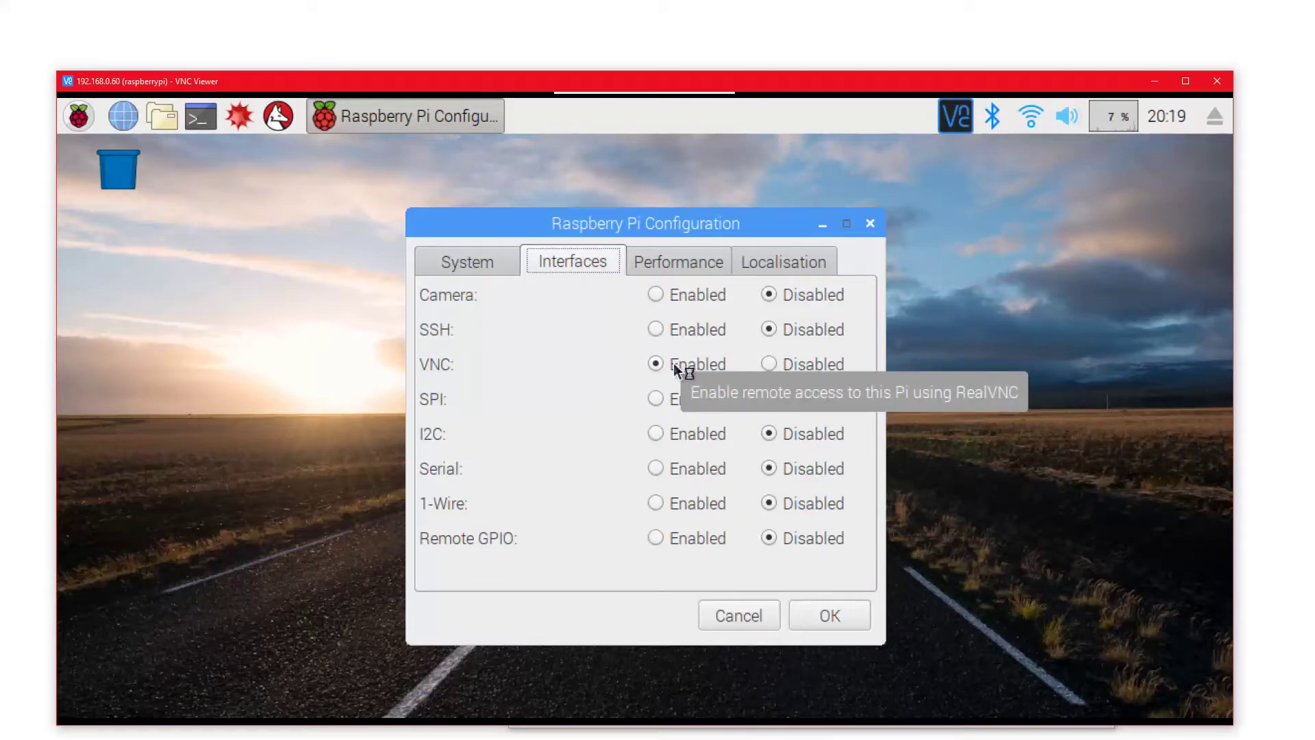
pyautogui.click(854, 619)
pyautogui.click(78, 115)
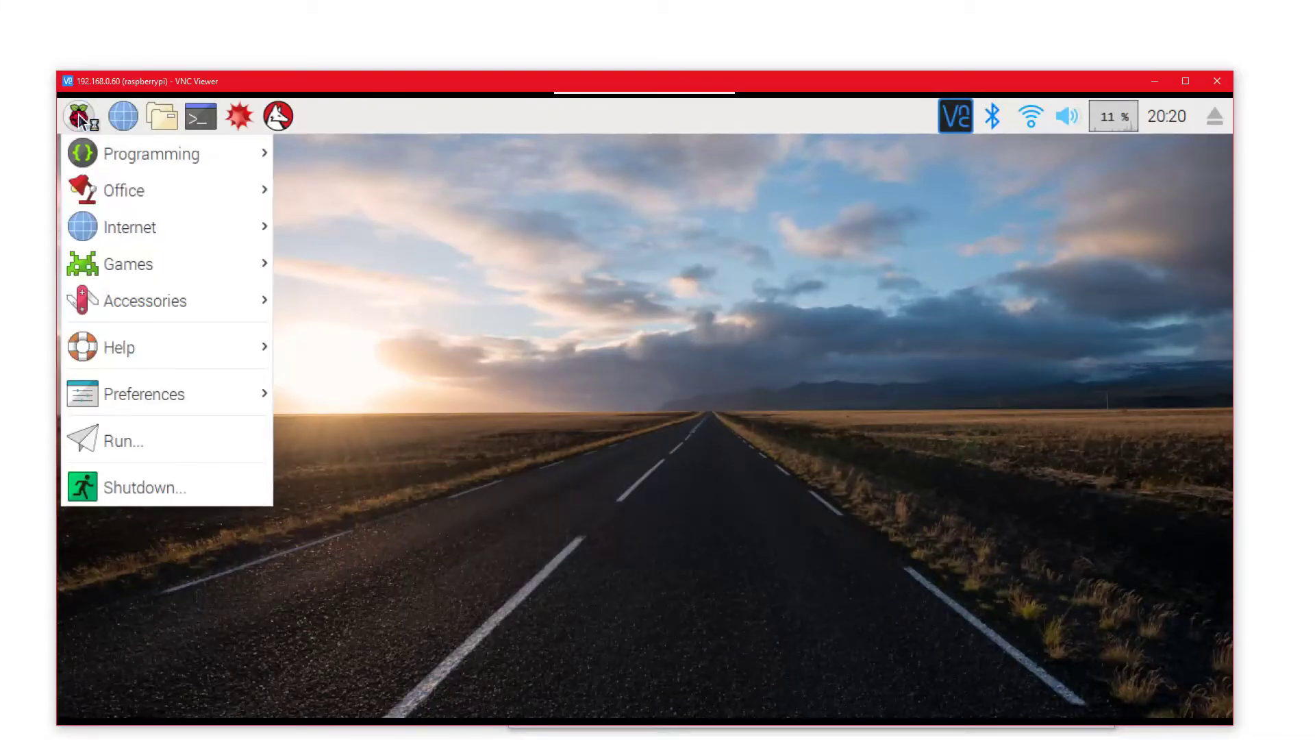
# Reboot the Pi, close the dropped session window, and raise the address book
pyautogui.click(200, 486)
pyautogui.click(663, 438)
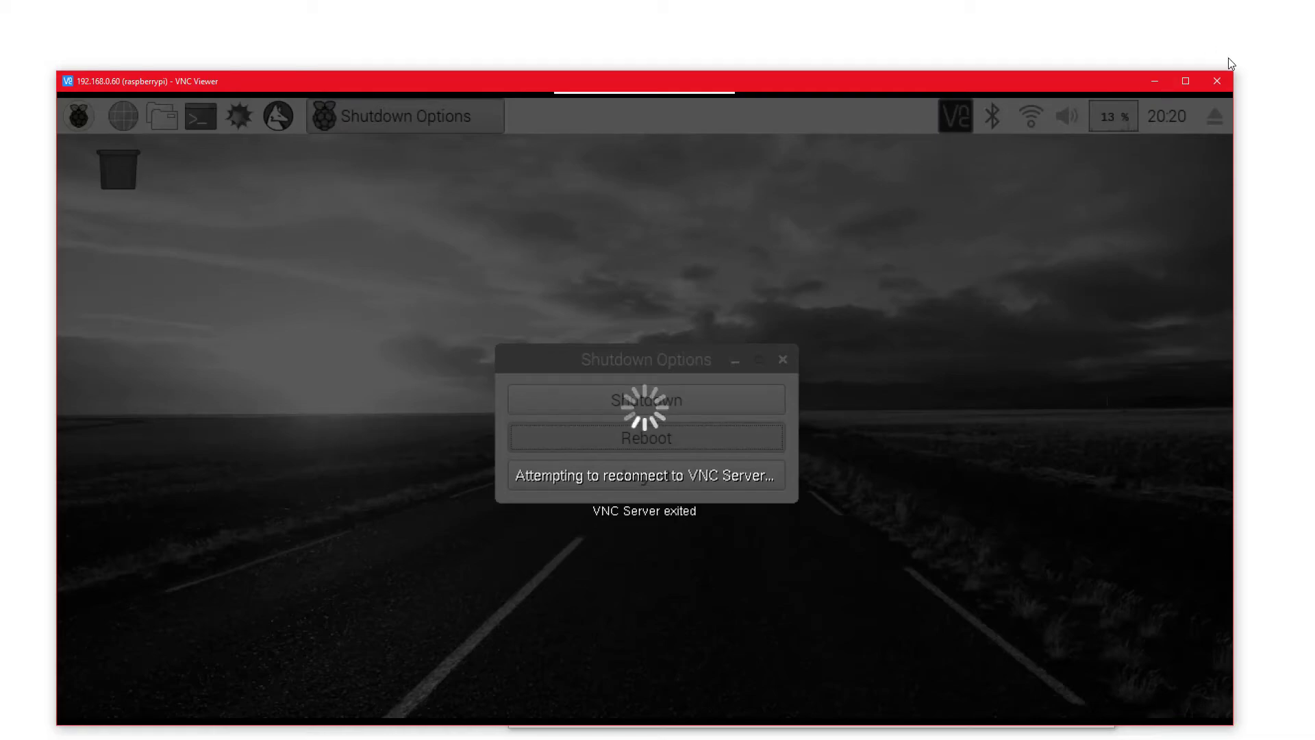
pyautogui.click(1217, 80)
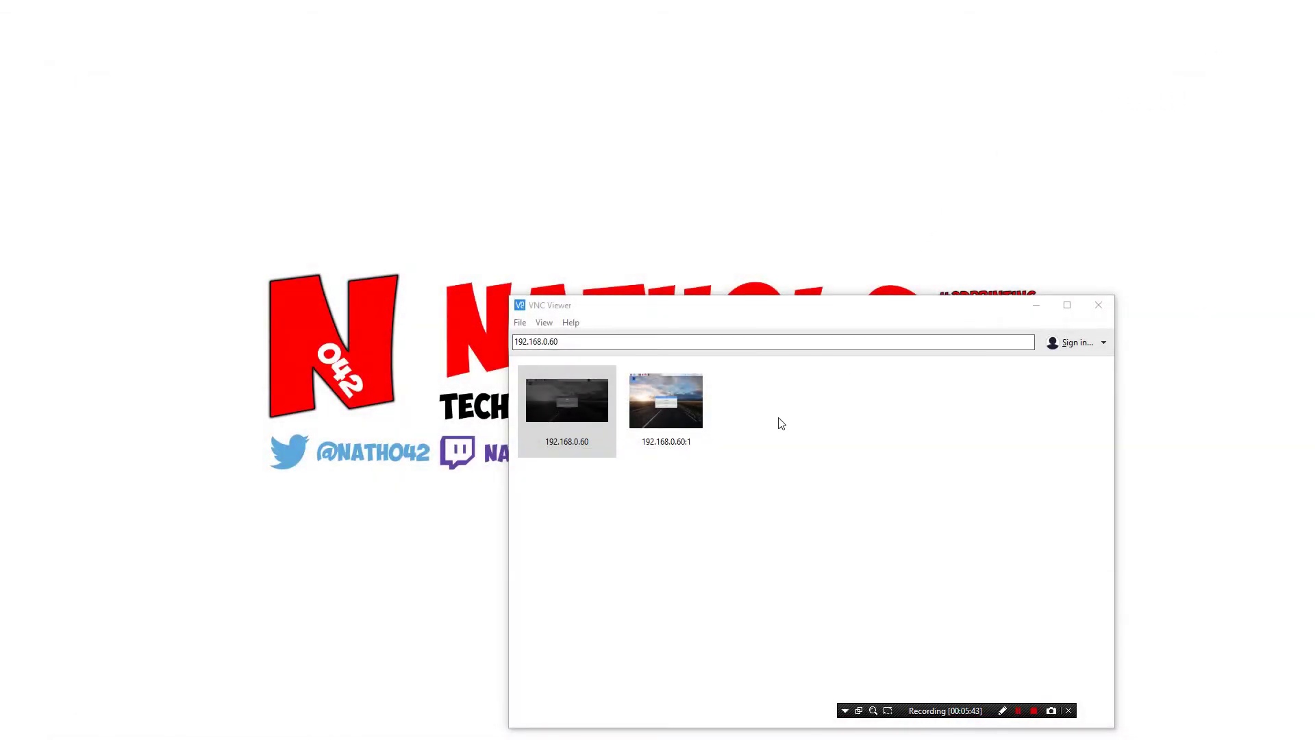
pyautogui.moveTo(731, 314); pyautogui.dragTo(745, 244)
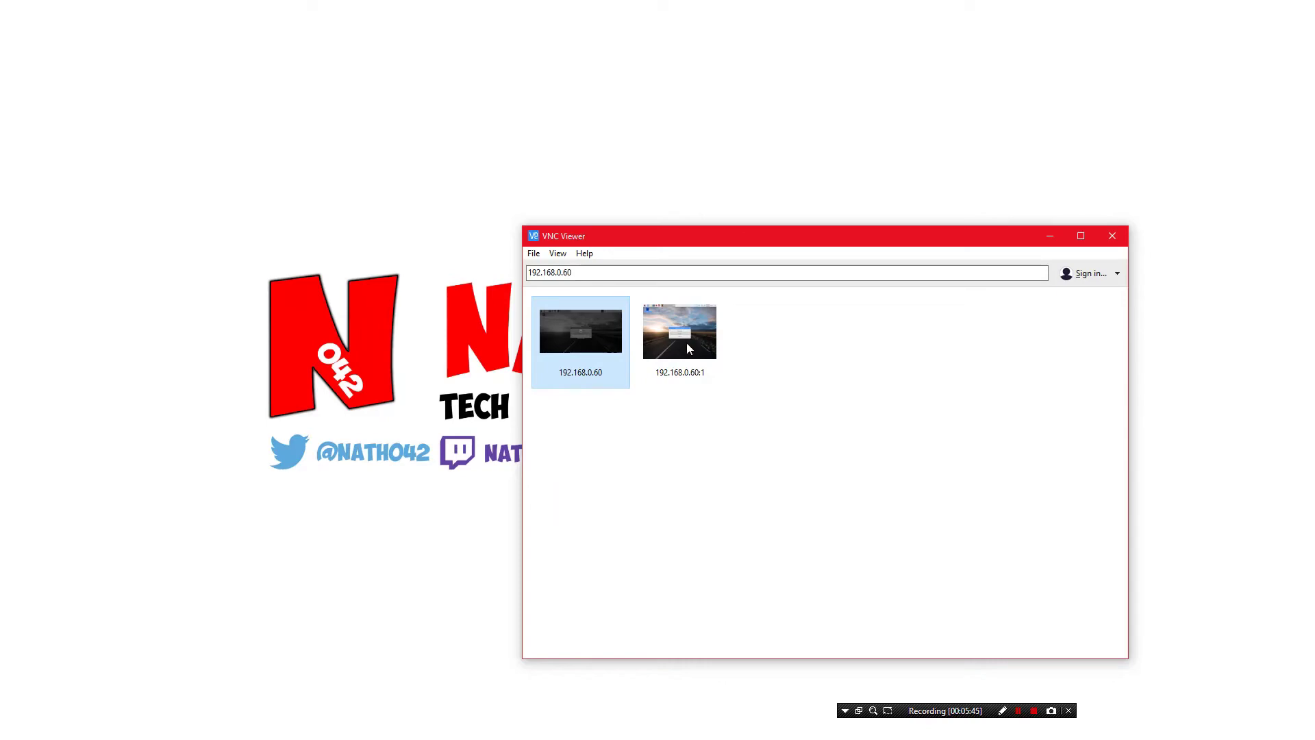
# Select the 192.168.0.60:1 and then the 192.168.0.60 connection thumbnails to compare them
pyautogui.click(791, 464)
pyautogui.click(695, 333)
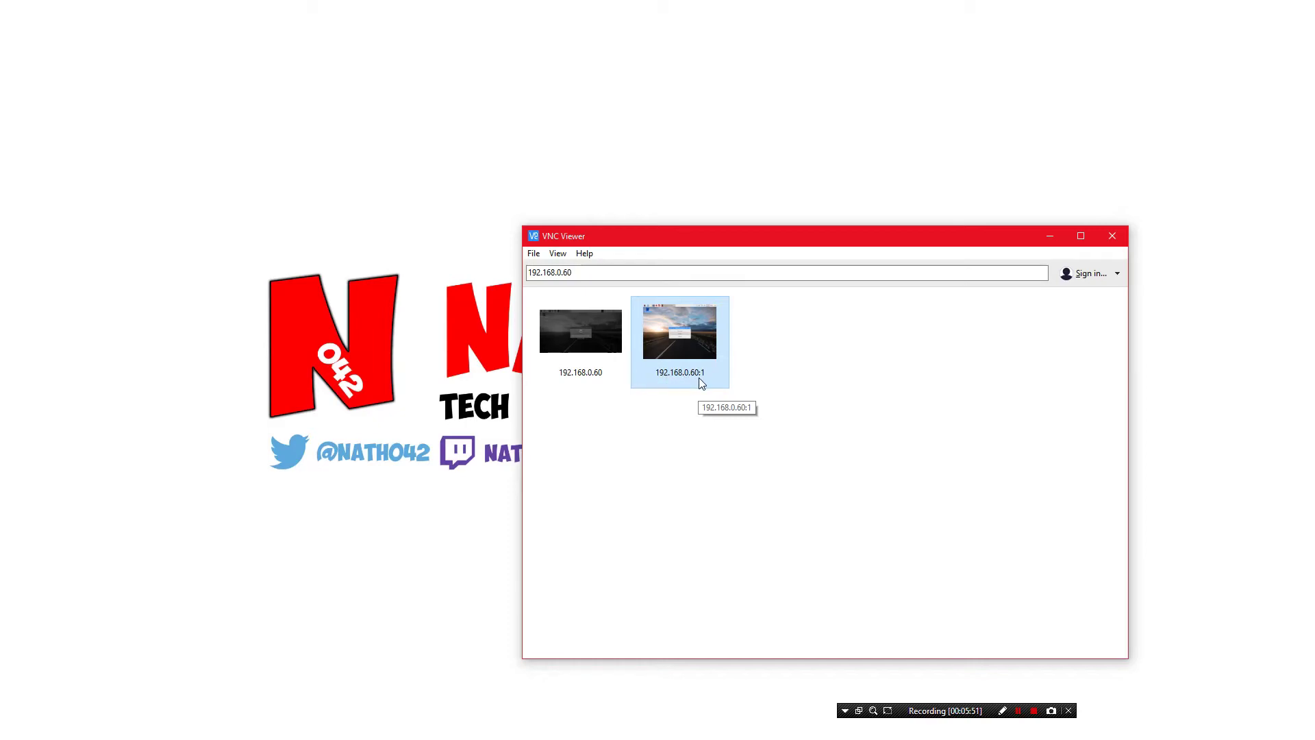
pyautogui.click(598, 404)
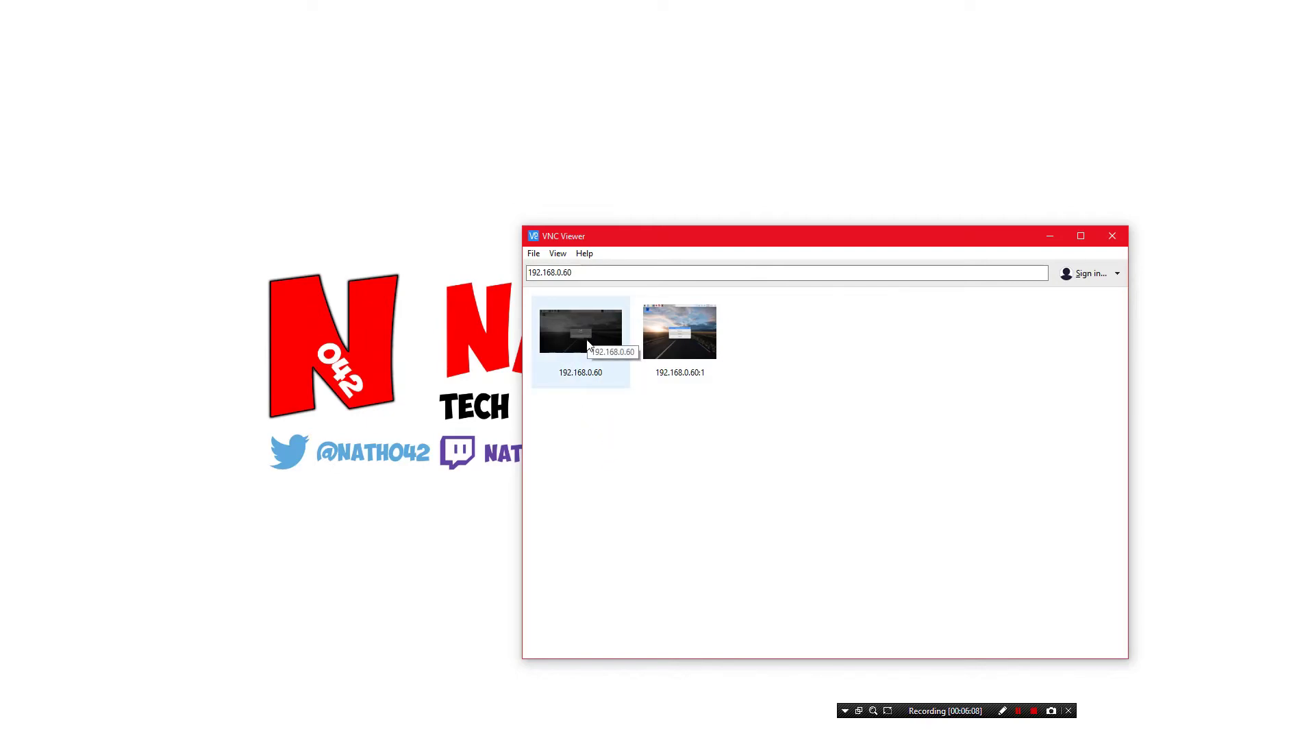
pyautogui.click(581, 363)
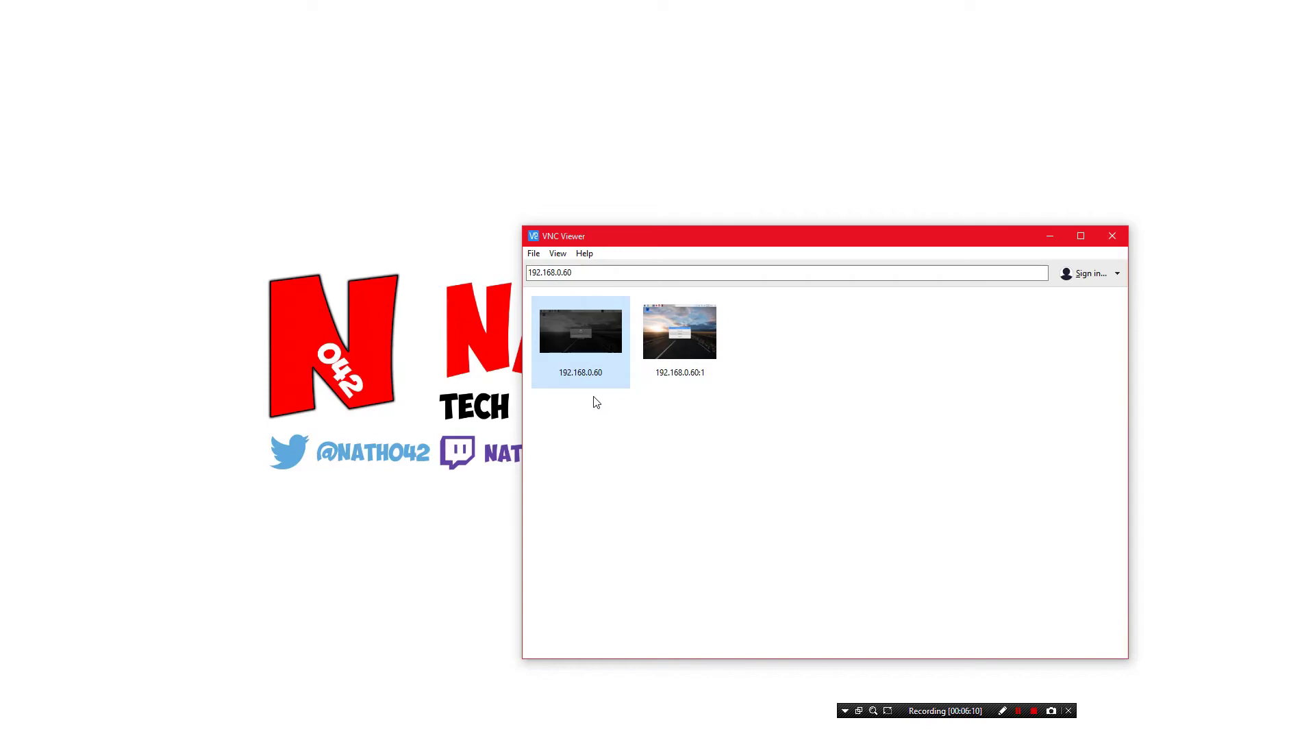
# Connect to 192.168.0.60 and authenticate by entering the Pi account's password
pyautogui.doubleClick(593, 342)
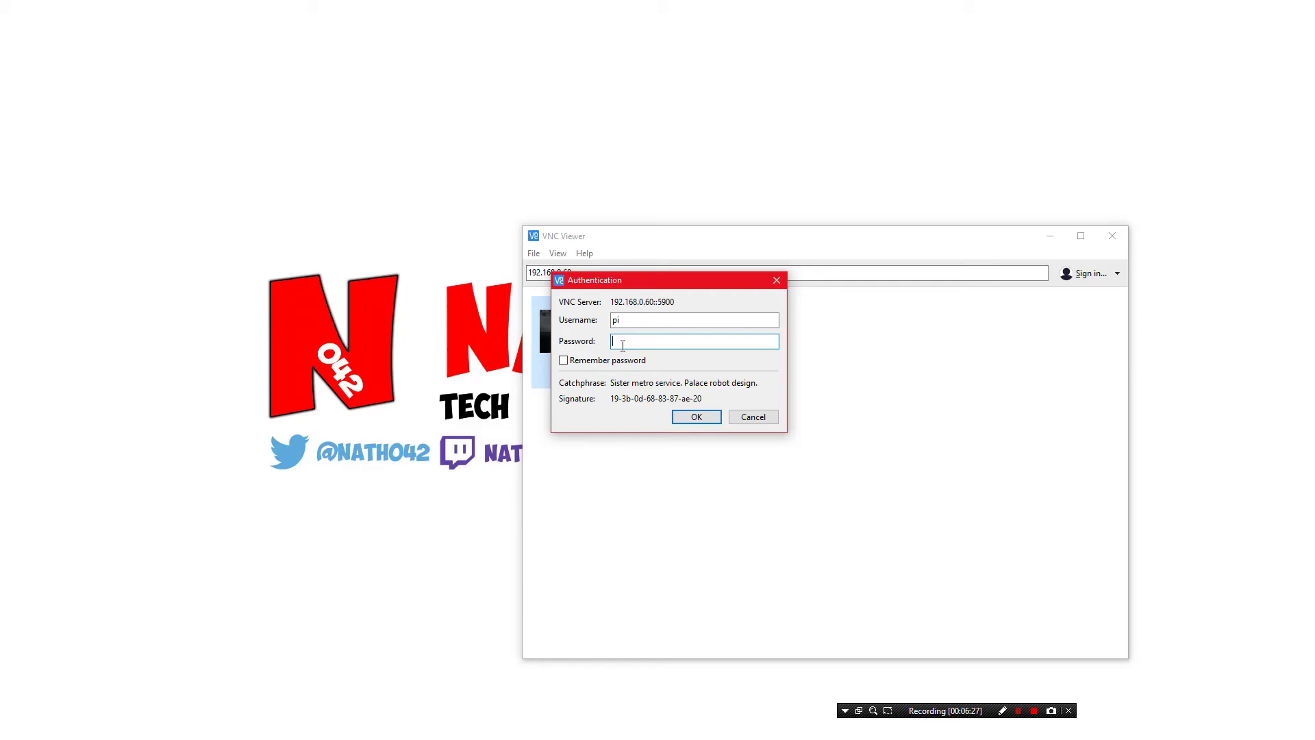
pyautogui.write('raspberry')
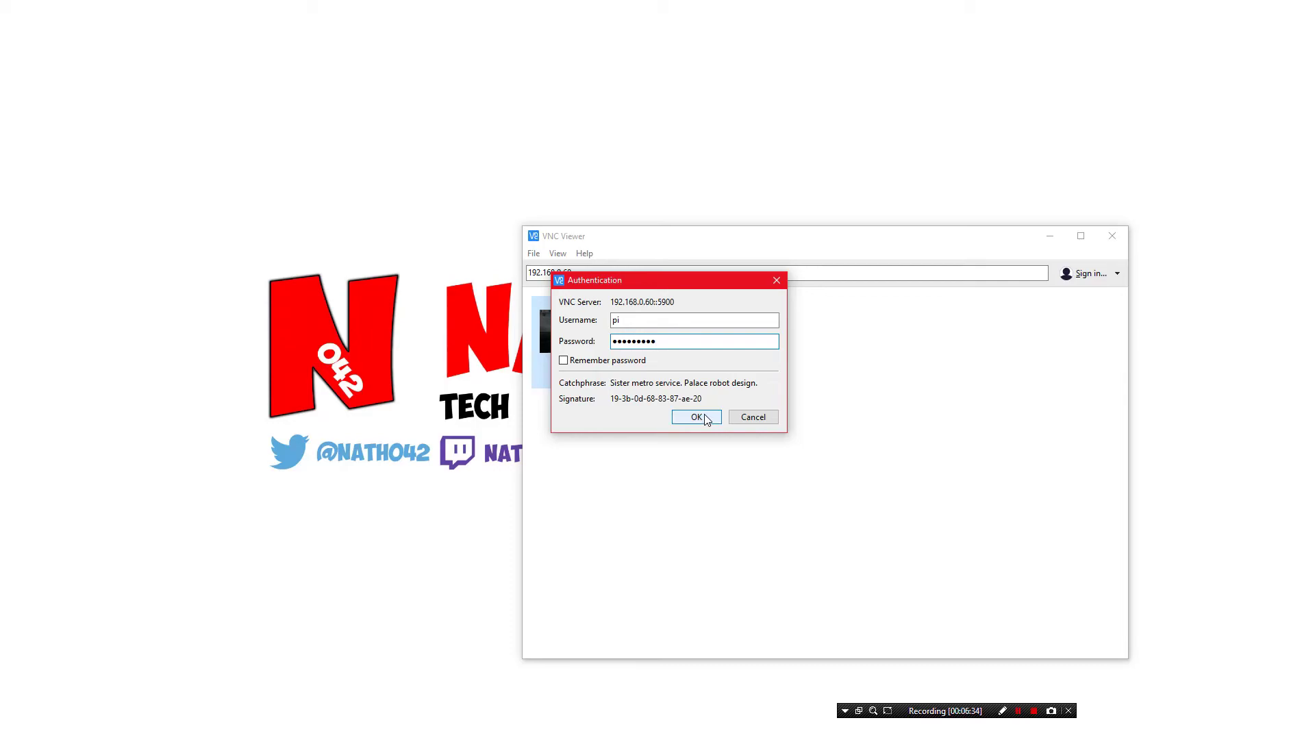
pyautogui.click(696, 417)
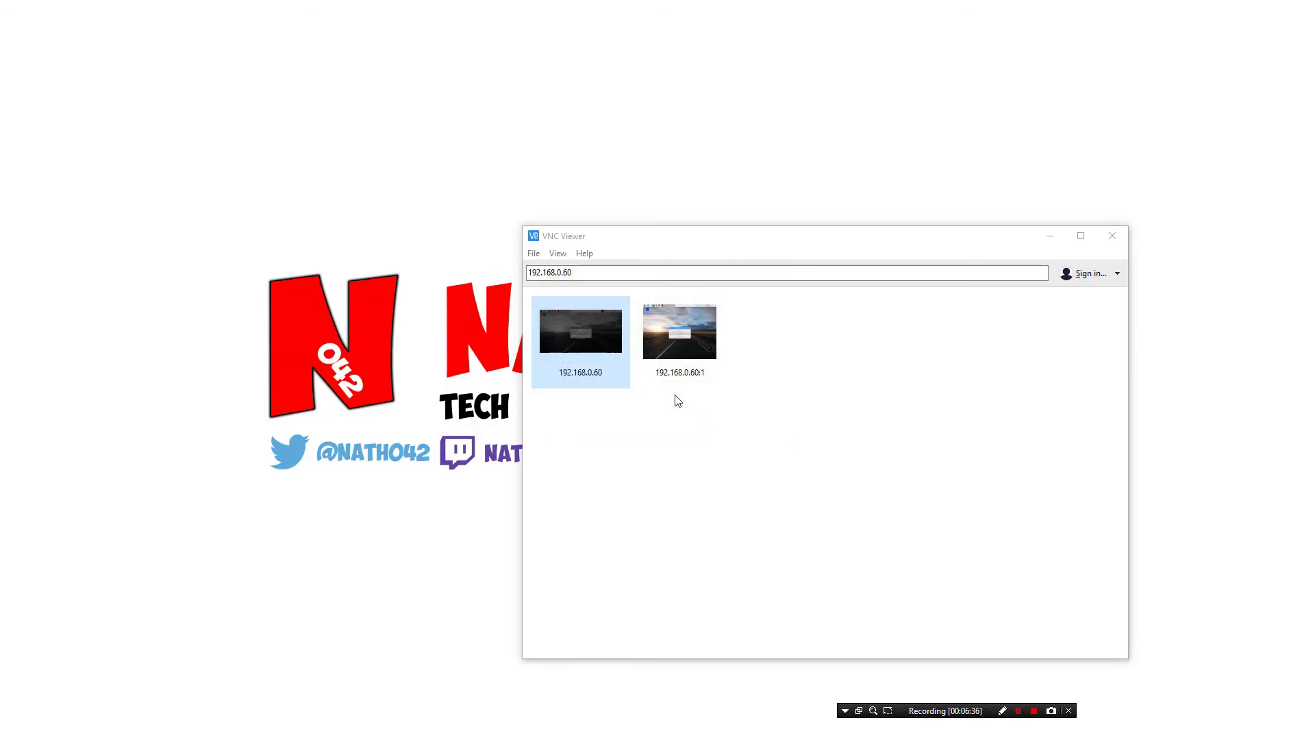